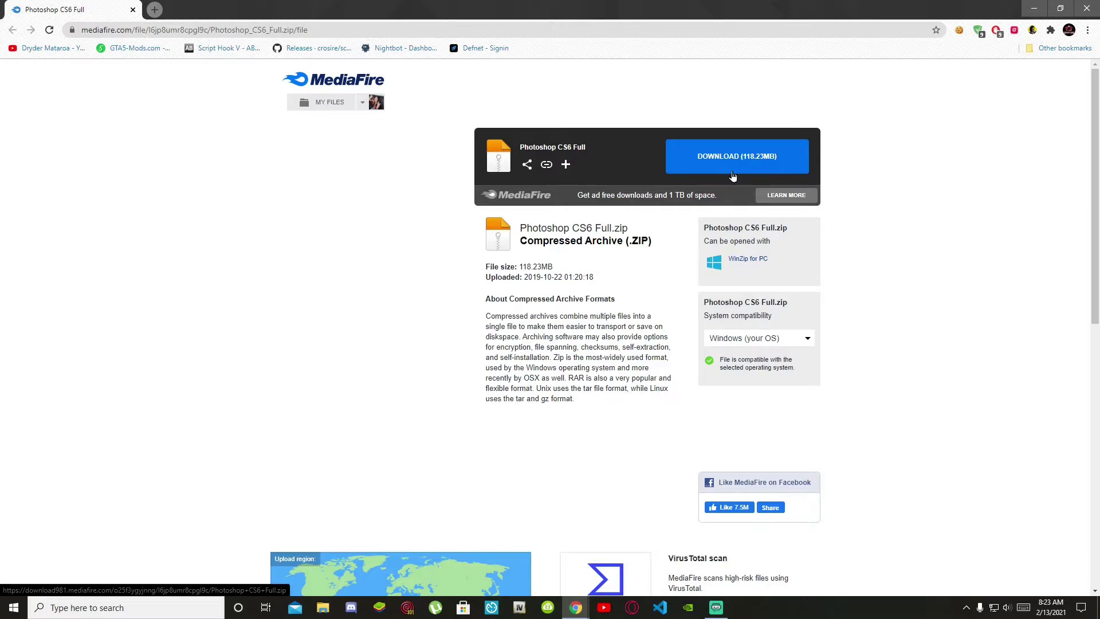
# - Minimize Chrome to reveal the Photoshop CS6 Full folder and zip on the desktop
pyautogui.click(1034, 8)
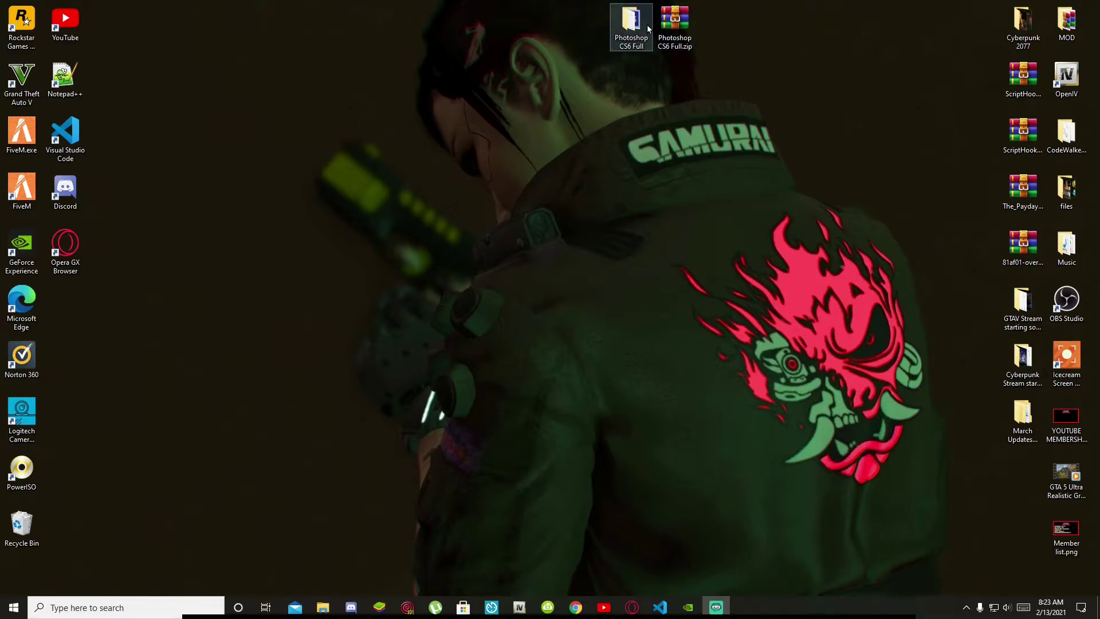
# - Open the Photoshop CS6 Full folder and run Setup.exe with English as the setup language
pyautogui.doubleClick(648, 29)
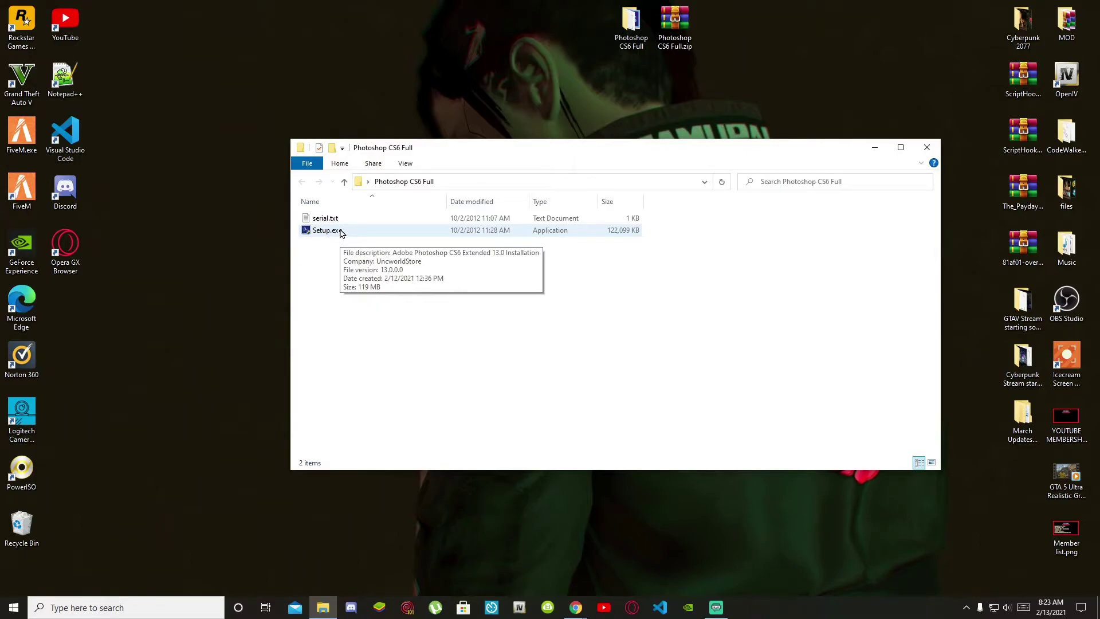
pyautogui.doubleClick(340, 232)
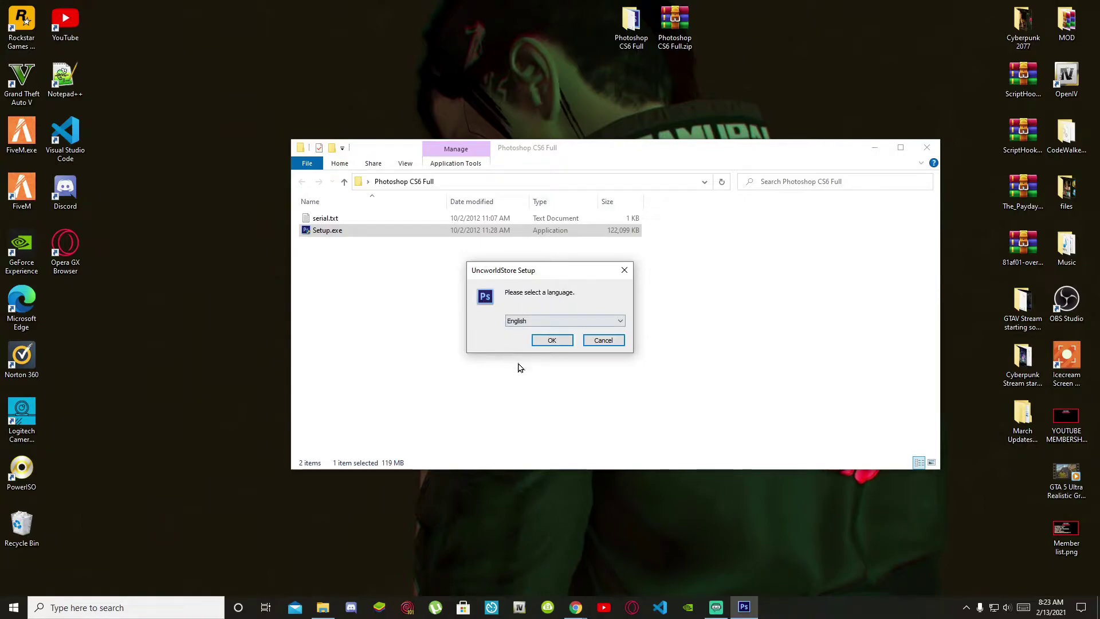
pyautogui.click(552, 341)
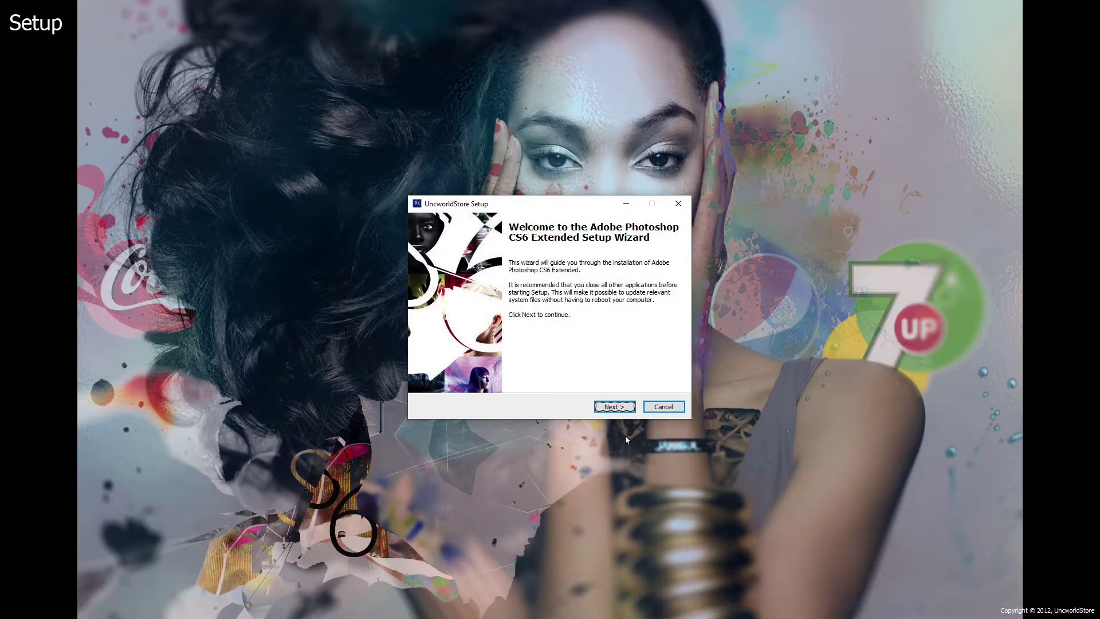
# - Go past the welcome page, accept the licence agreement, and focus the installation password field
pyautogui.click(624, 412)
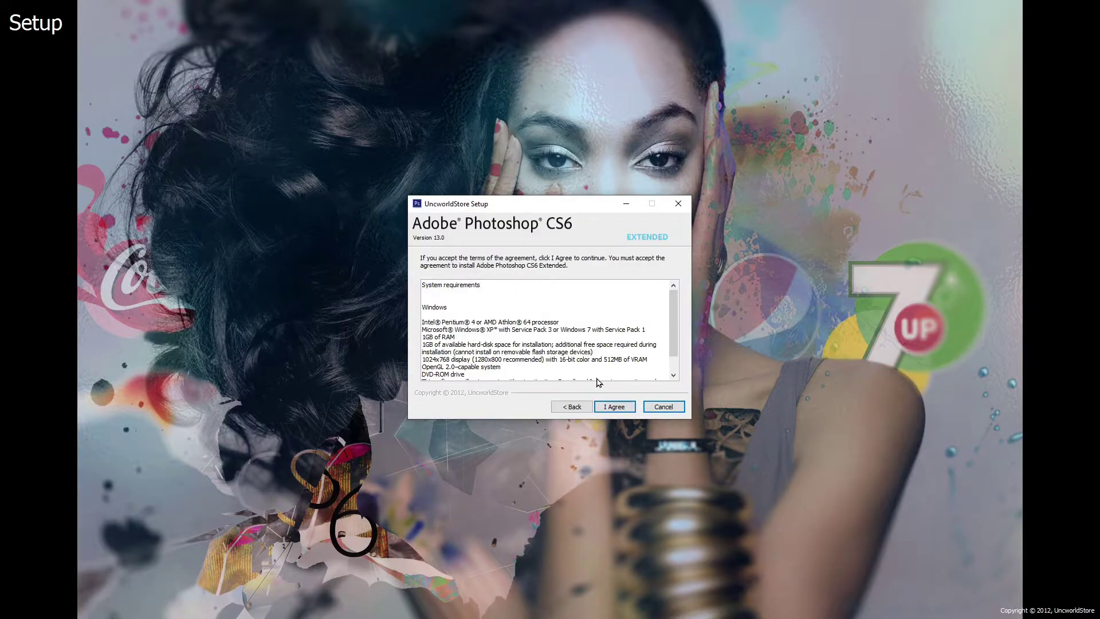
pyautogui.scroll(-1, 592, 334)
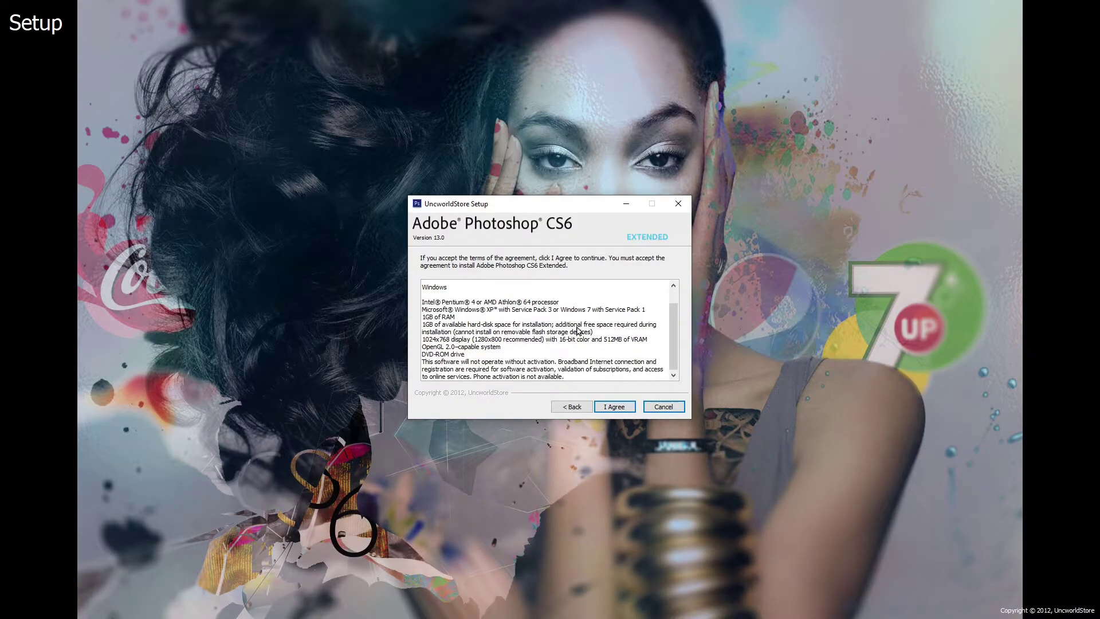
pyautogui.click(623, 409)
pyautogui.click(623, 410)
pyautogui.click(485, 339)
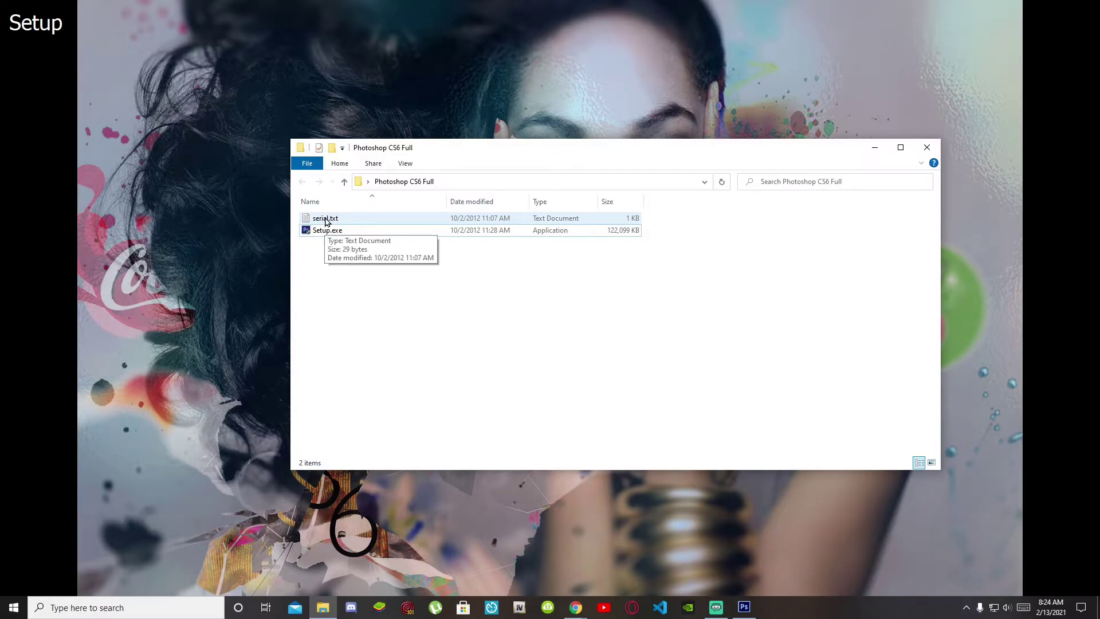
# - Open serial.txt in Notepad, copy the serial number line, and close Notepad
pyautogui.doubleClick(326, 219)
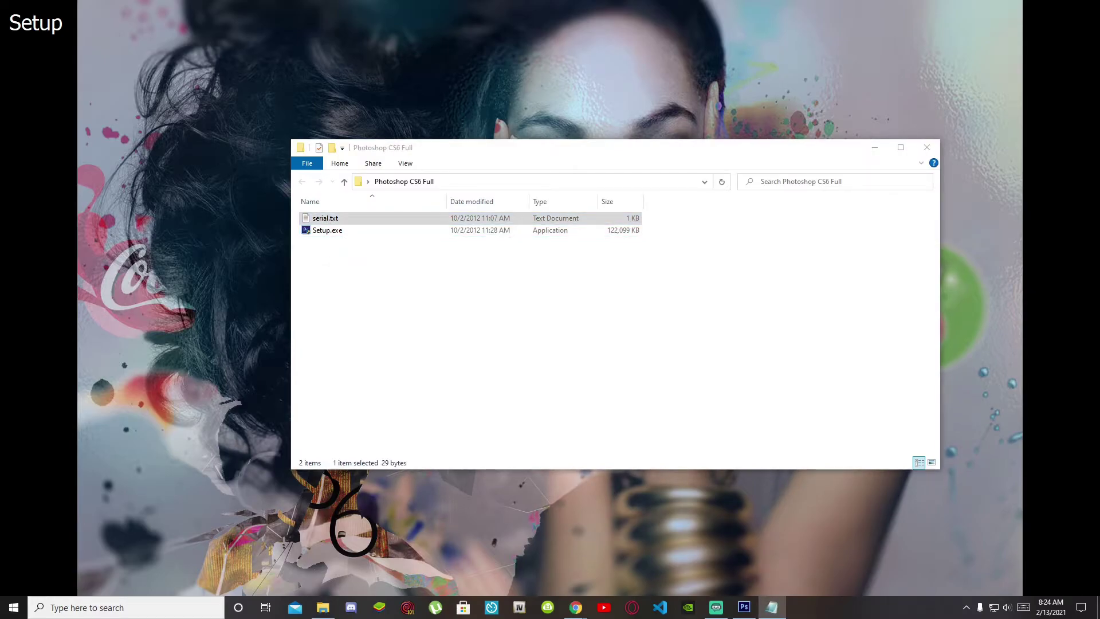
pyautogui.hotkey('ctrl', 'a')
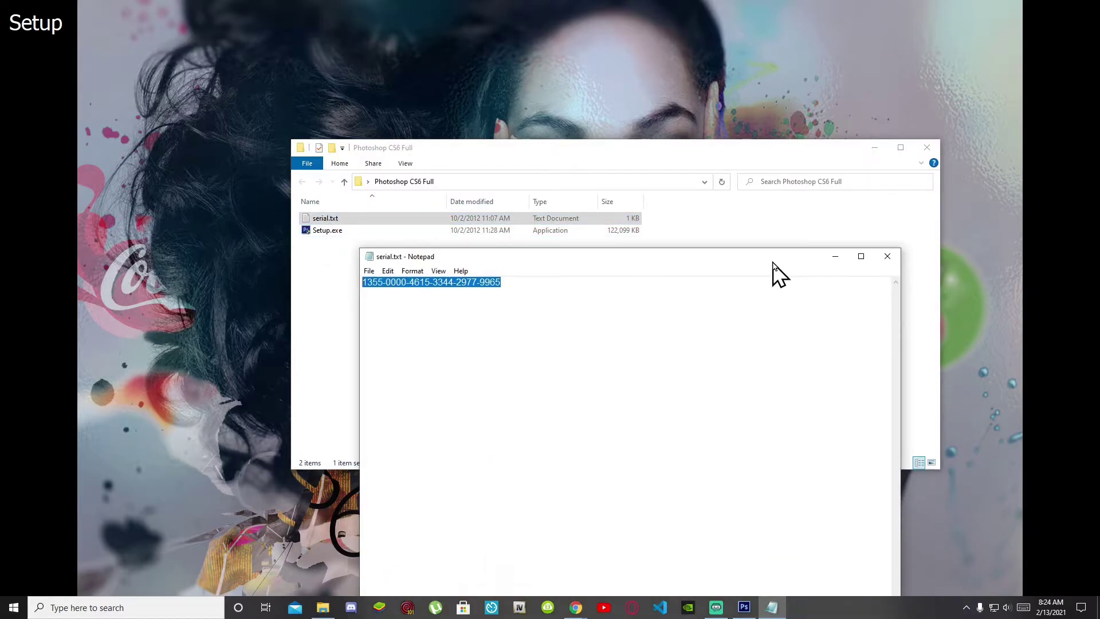
pyautogui.rightClick(466, 283)
pyautogui.click(459, 314)
pyautogui.click(498, 298)
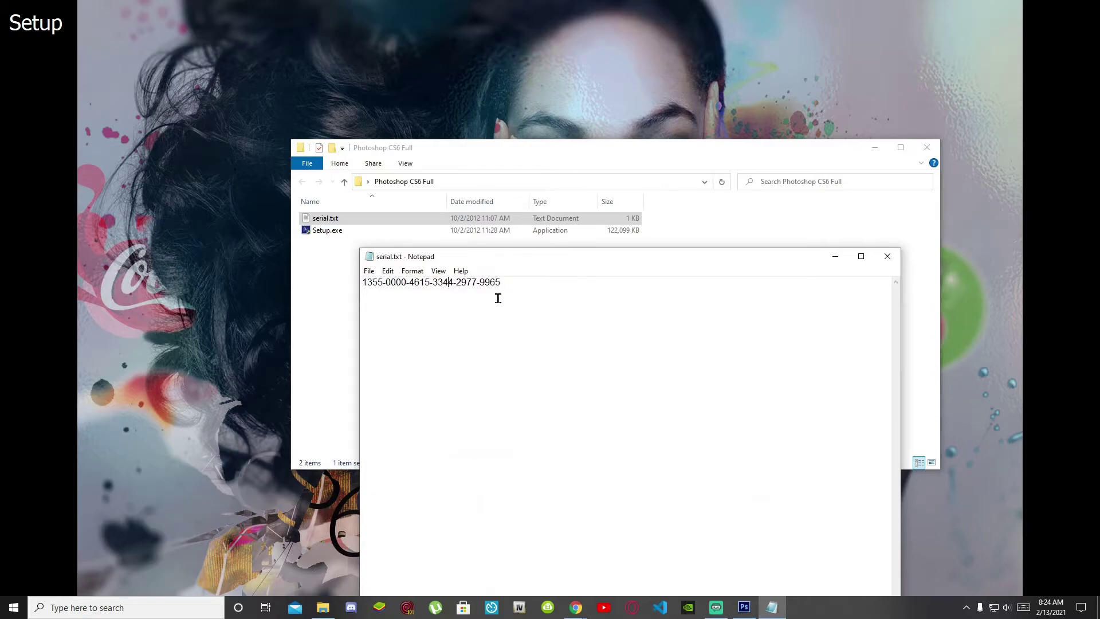
pyautogui.moveTo(527, 281); pyautogui.dragTo(339, 278)
pyautogui.rightClick(444, 280)
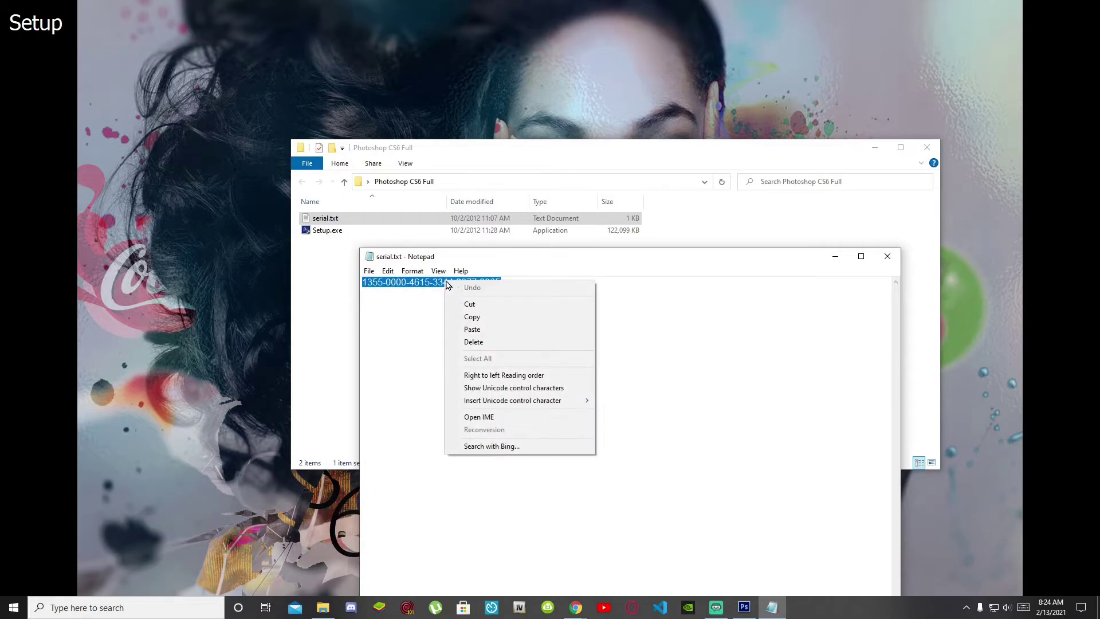
pyautogui.click(466, 320)
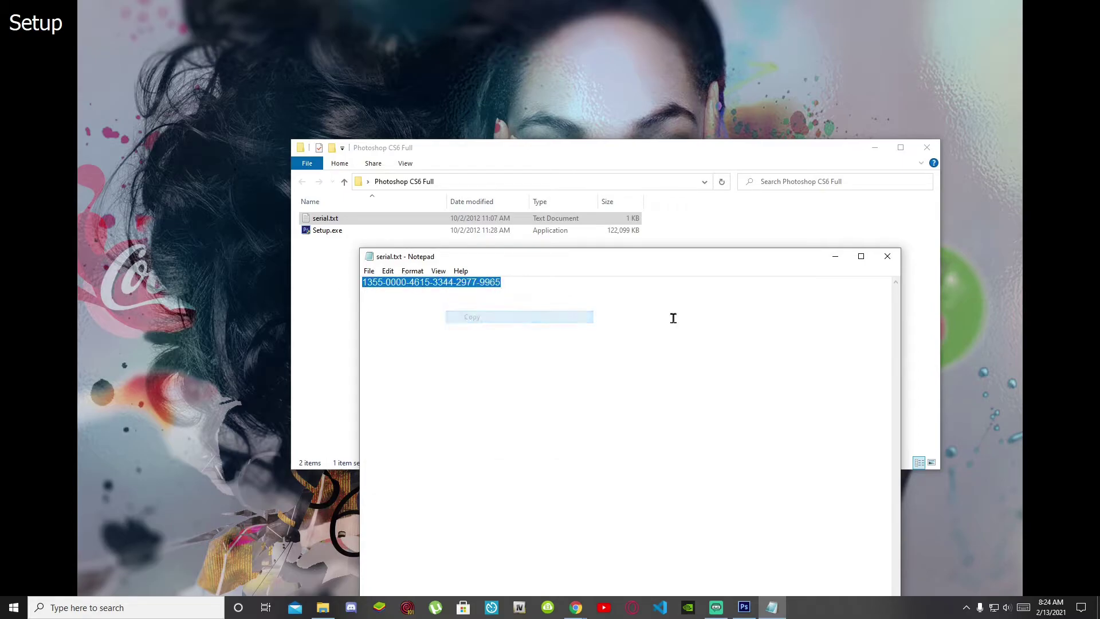
pyautogui.click(887, 257)
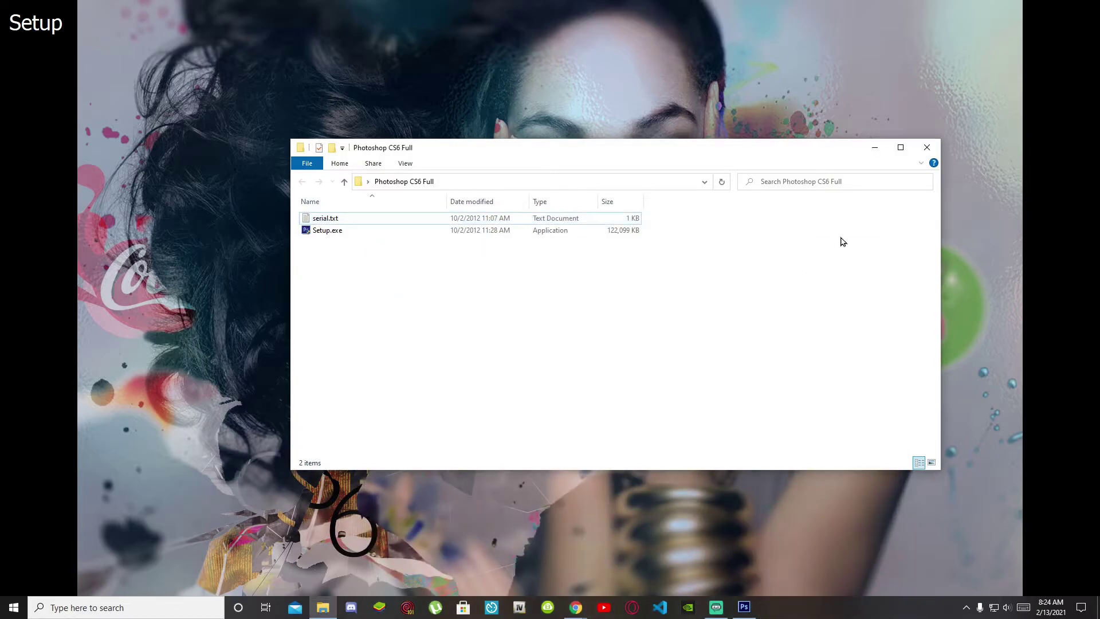
# - Close the folder window and paste the copied serial into the installation password field
pyautogui.click(928, 149)
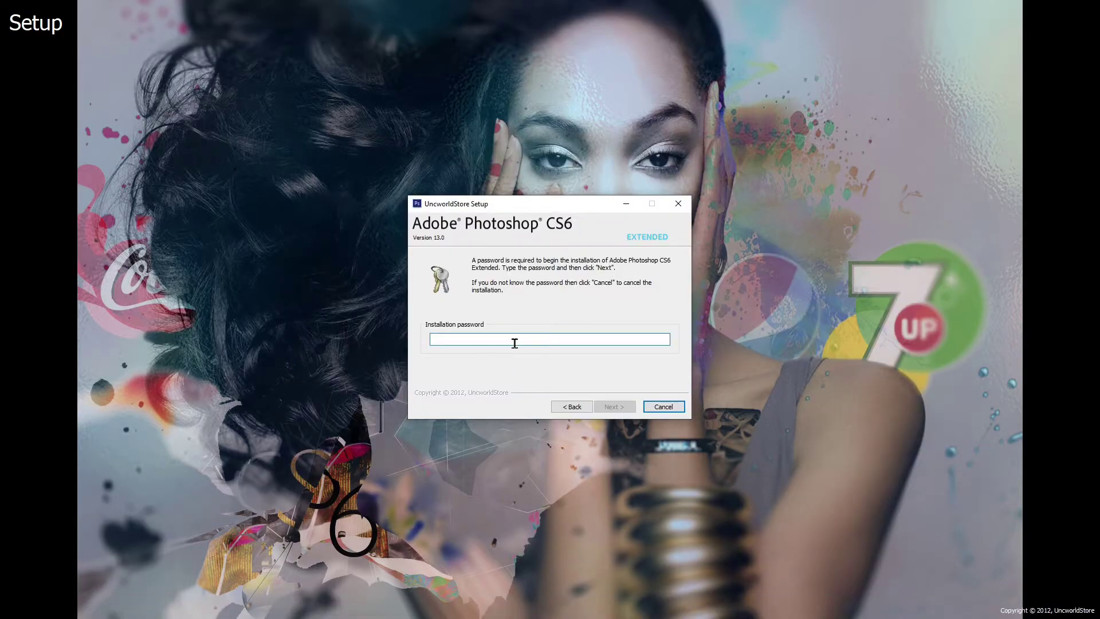
pyautogui.hotkey('ctrl', 'v')
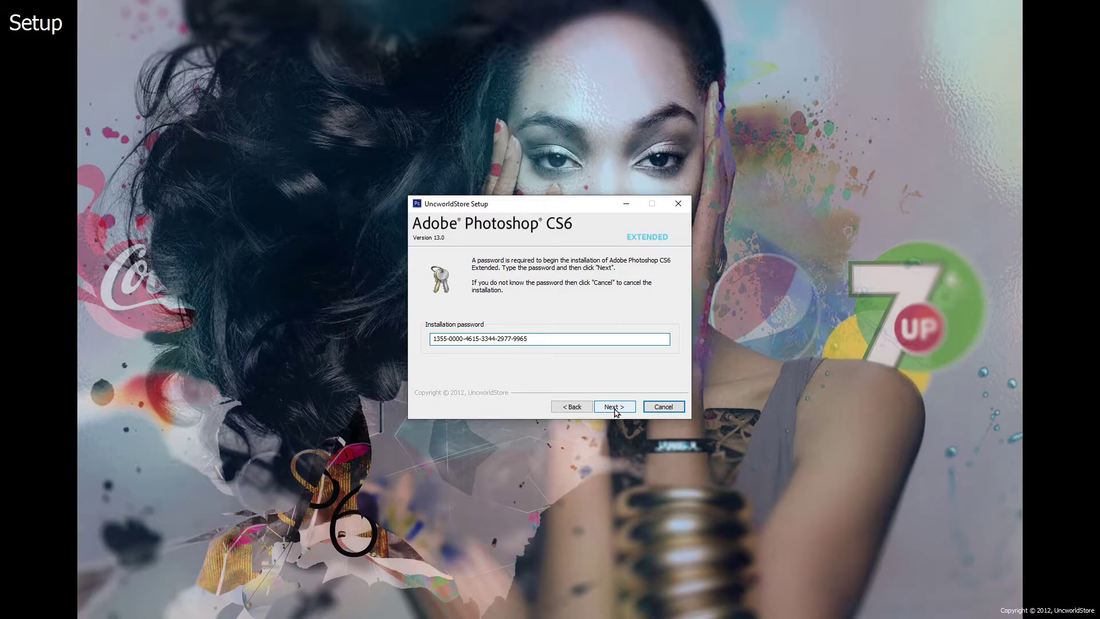
pyautogui.click(616, 408)
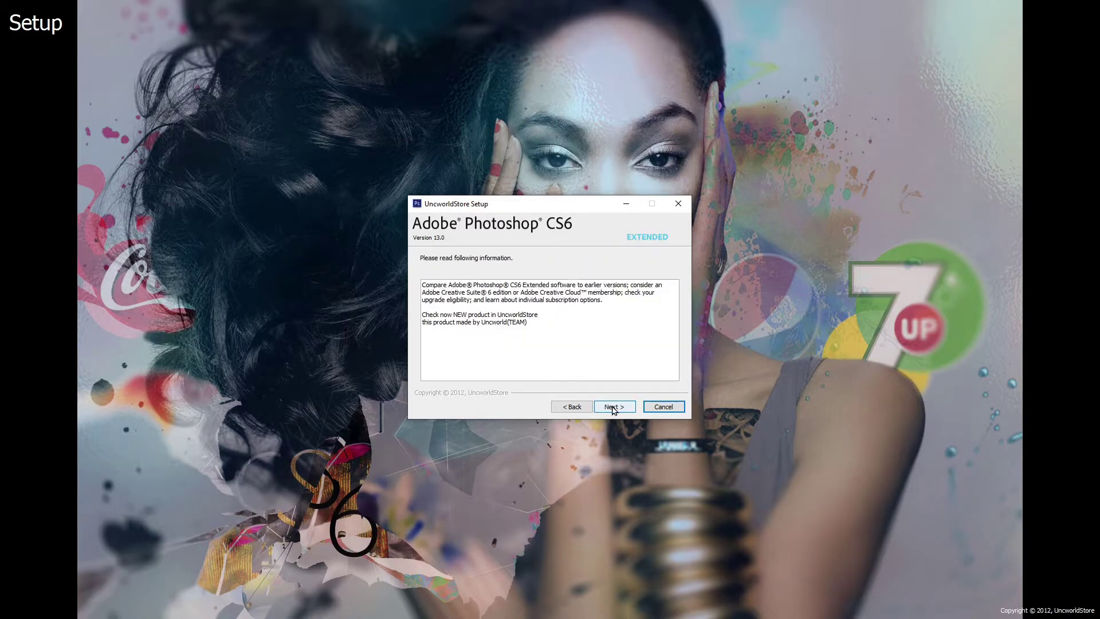
# - Install into C:\Program Files\Adobe with a desktop icon, then close the finished wizard
pyautogui.click(612, 407)
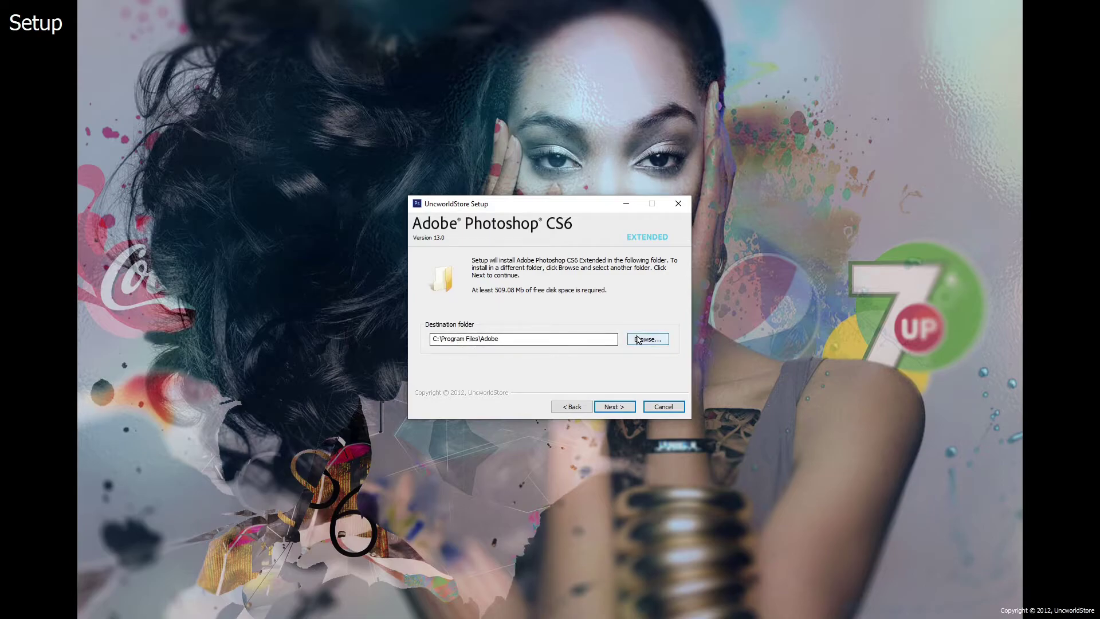
pyautogui.click(613, 406)
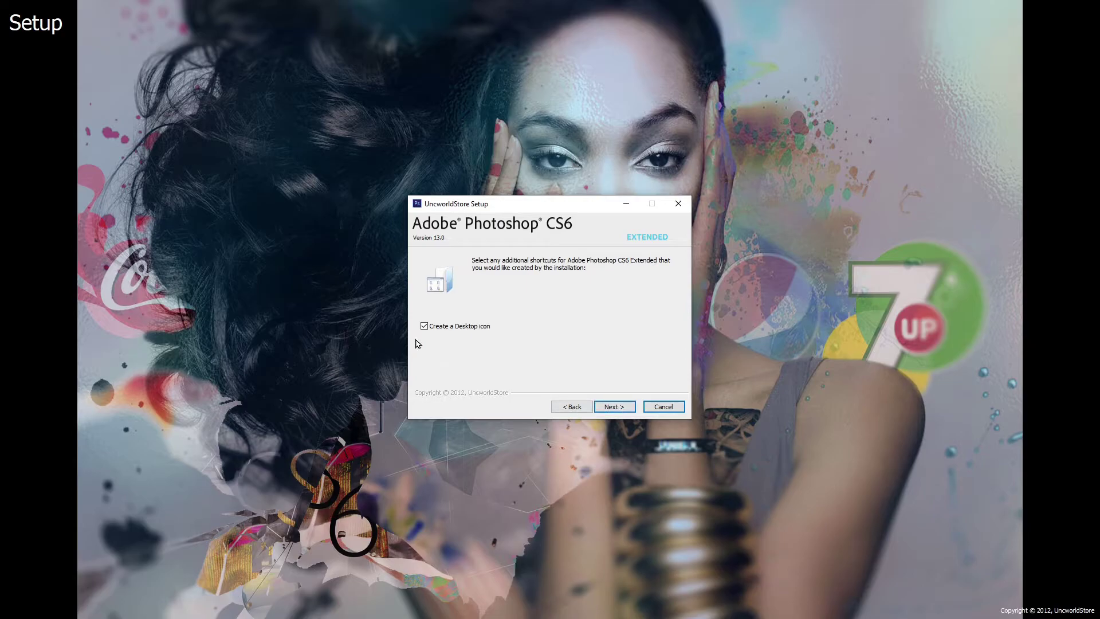
pyautogui.click(615, 408)
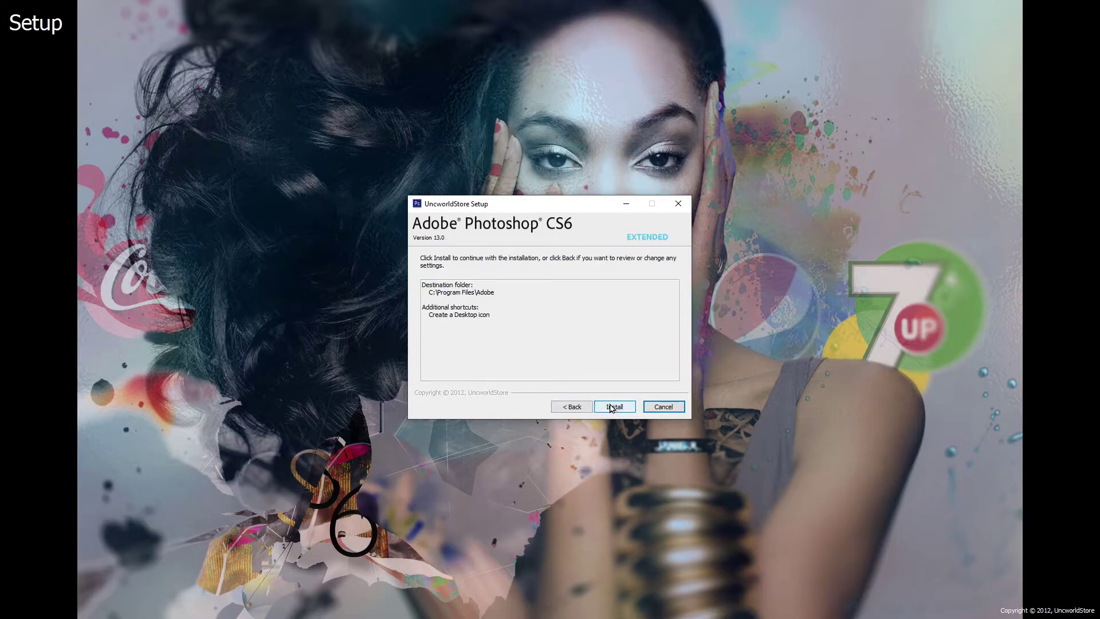
pyautogui.click(613, 406)
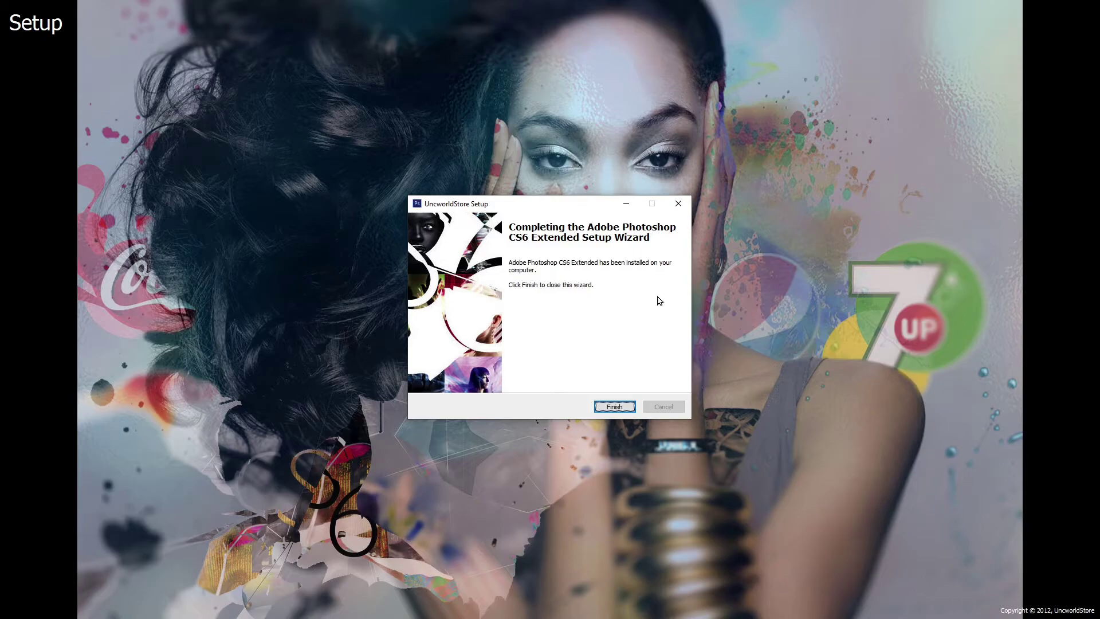
pyautogui.click(613, 411)
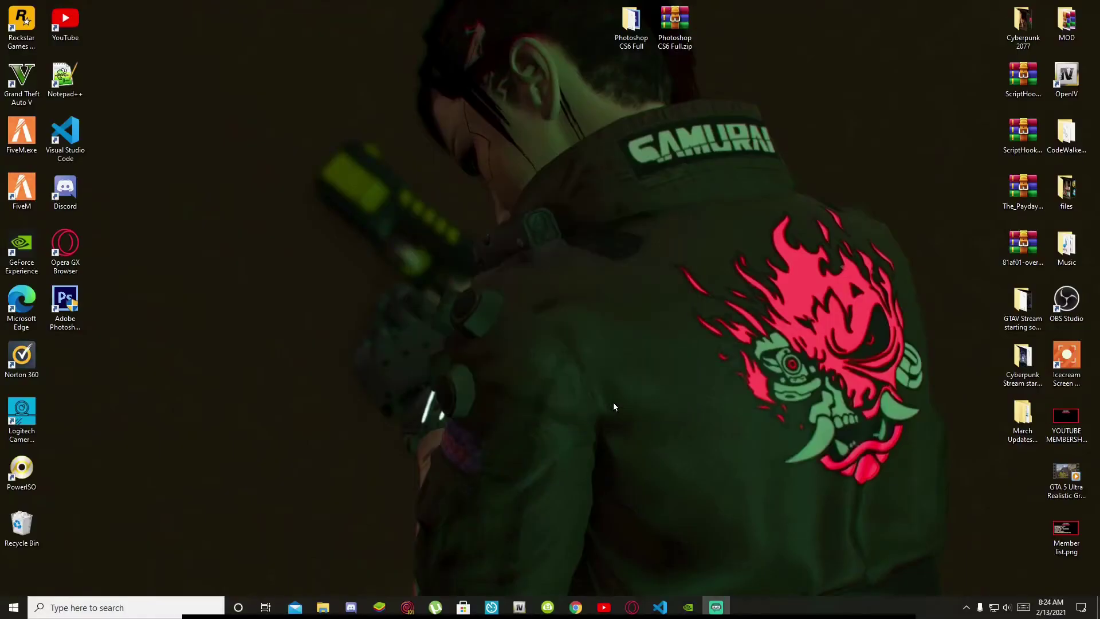
# - Launch Photoshop CS6 from its desktop shortcut, then minimize it once the workspace loads
pyautogui.doubleClick(65, 309)
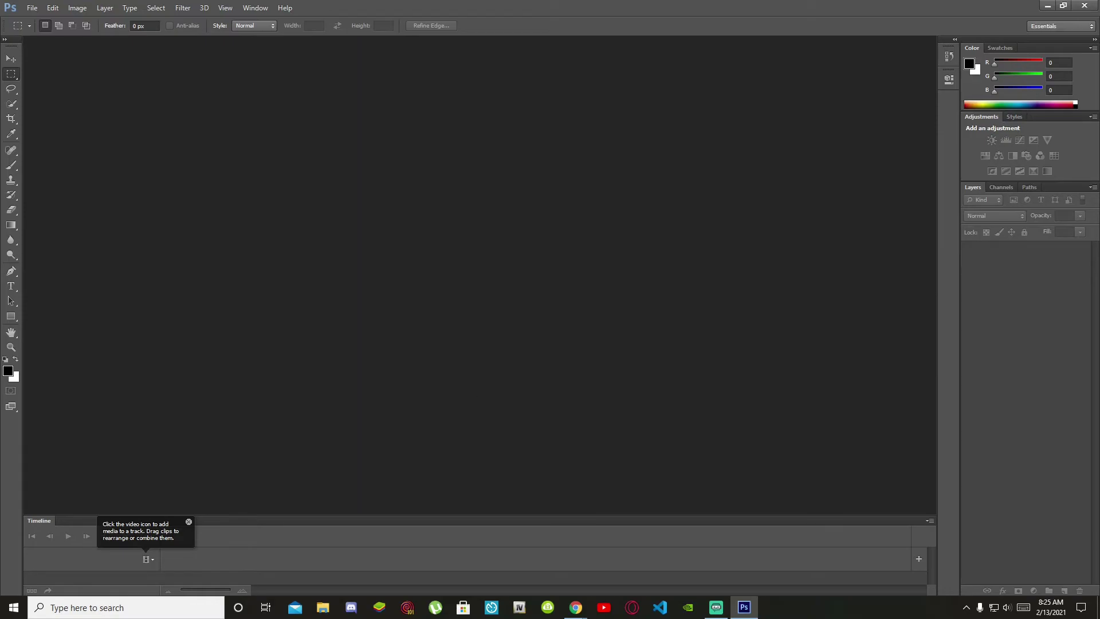
pyautogui.click(1048, 6)
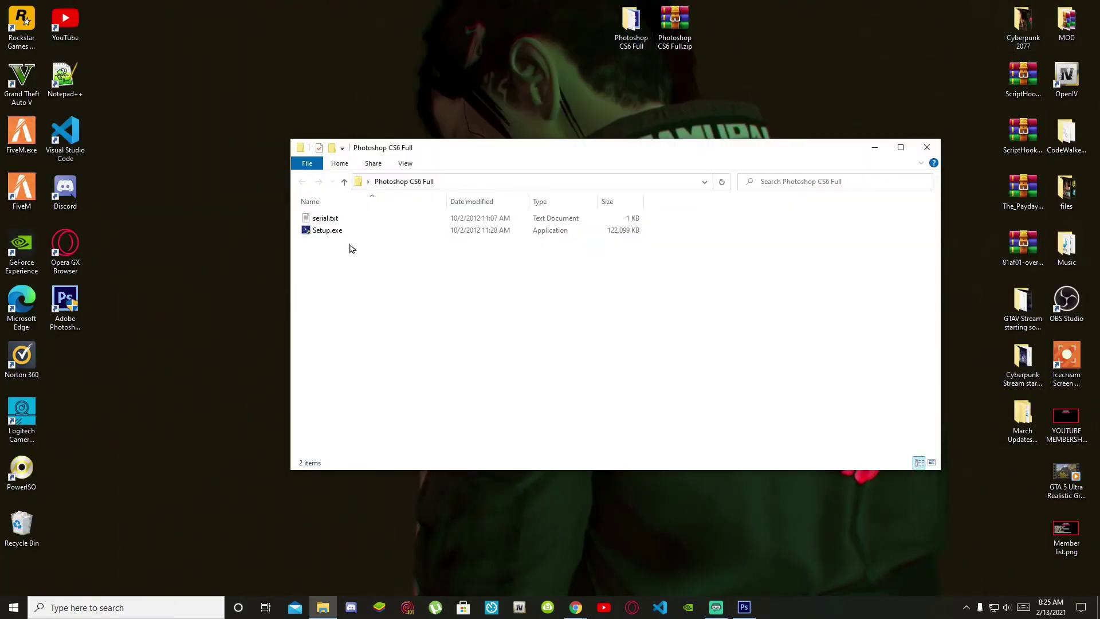
# - Recheck the serial in serial.txt, close Notepad and the folder, and select the Photoshop CS6 shortcut
pyautogui.doubleClick(325, 219)
pyautogui.moveTo(529, 287); pyautogui.dragTo(347, 291)
pyautogui.click(886, 257)
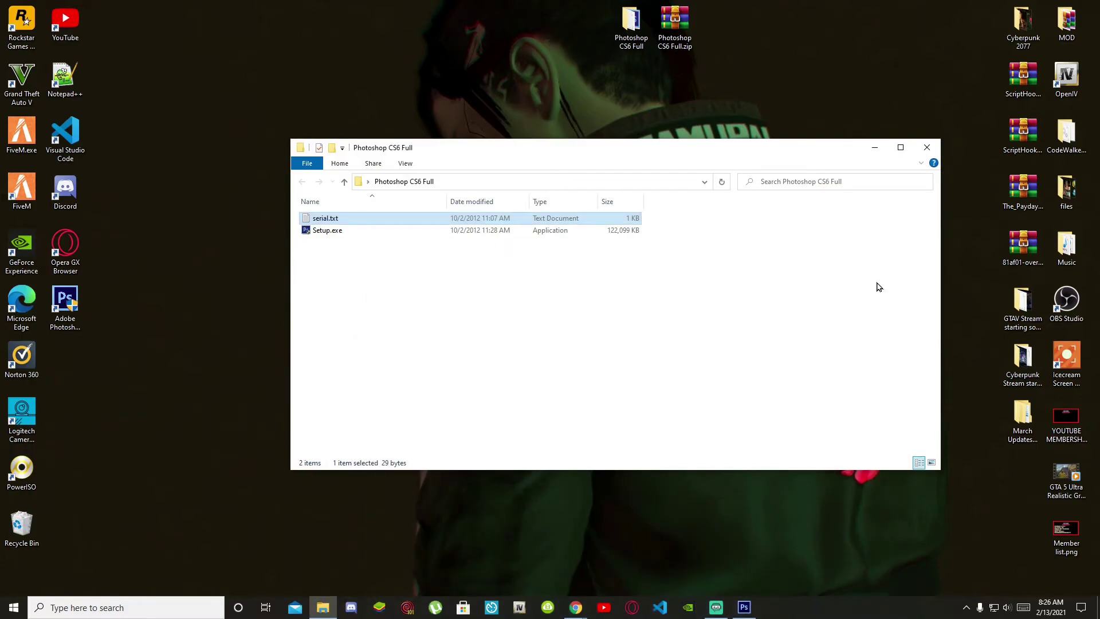
pyautogui.click(927, 148)
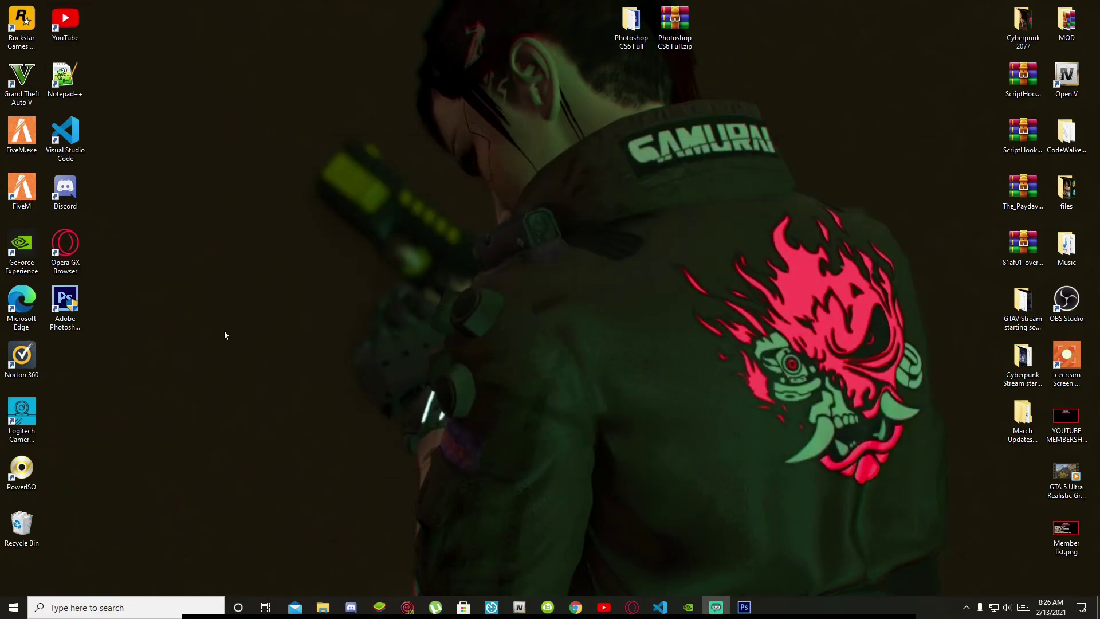
pyautogui.click(73, 306)
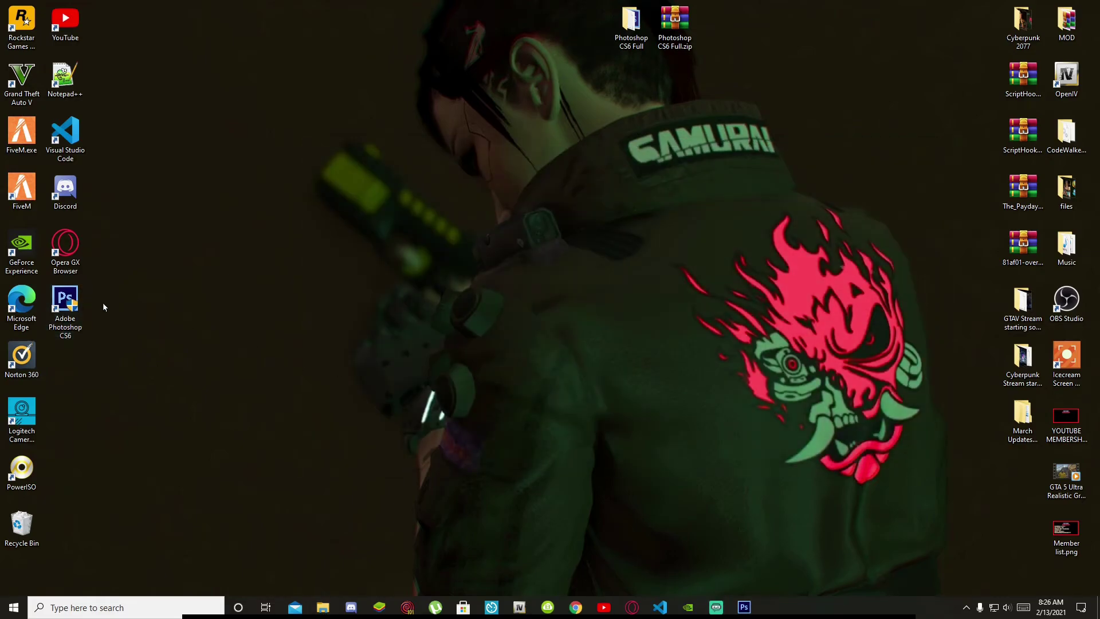